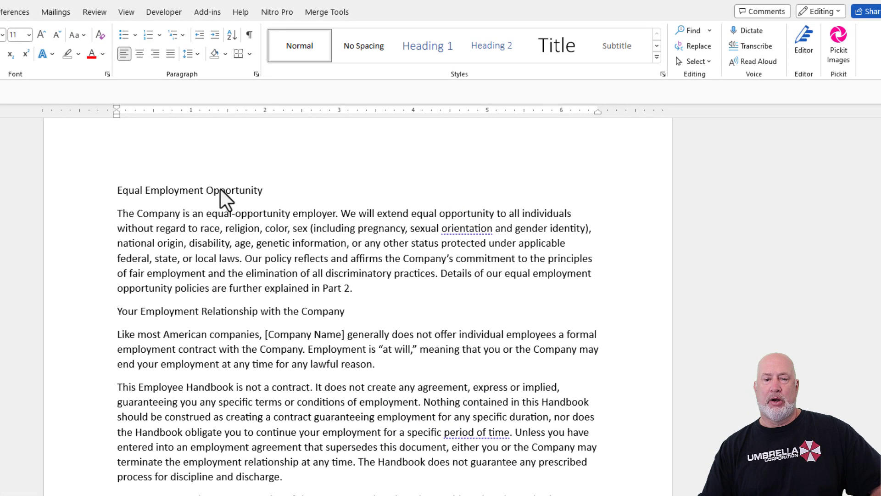
# - Apply Heading 1 to Equal Employment Opportunity, Your Employment Relationship with the Company, and Recruitment and Hiring
pyautogui.click(220, 190)
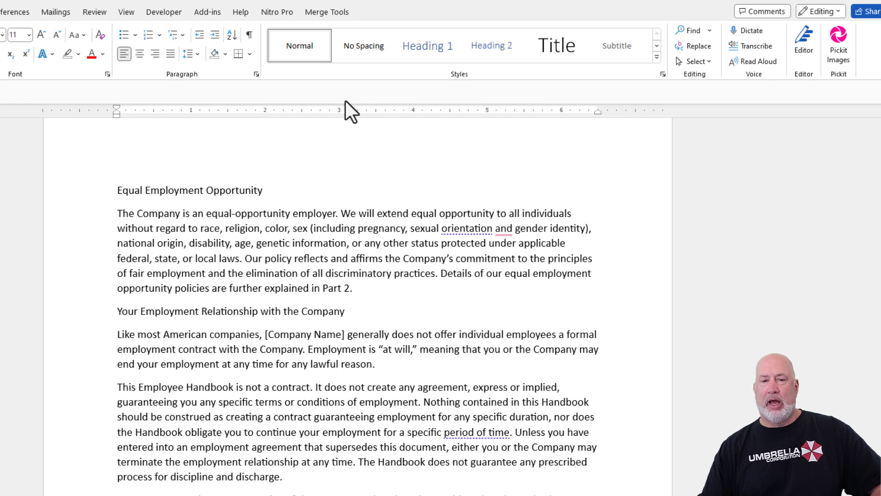
pyautogui.click(436, 62)
pyautogui.click(250, 321)
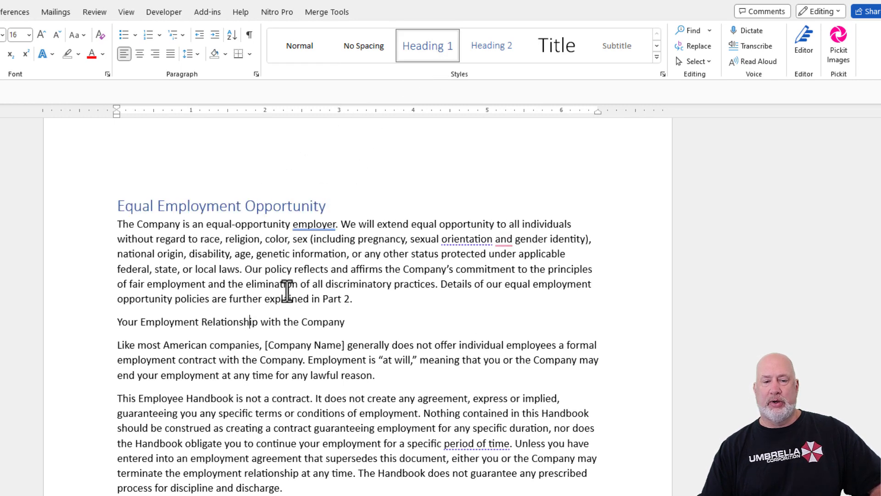
pyautogui.click(427, 54)
pyautogui.scroll(-3, 238, 285)
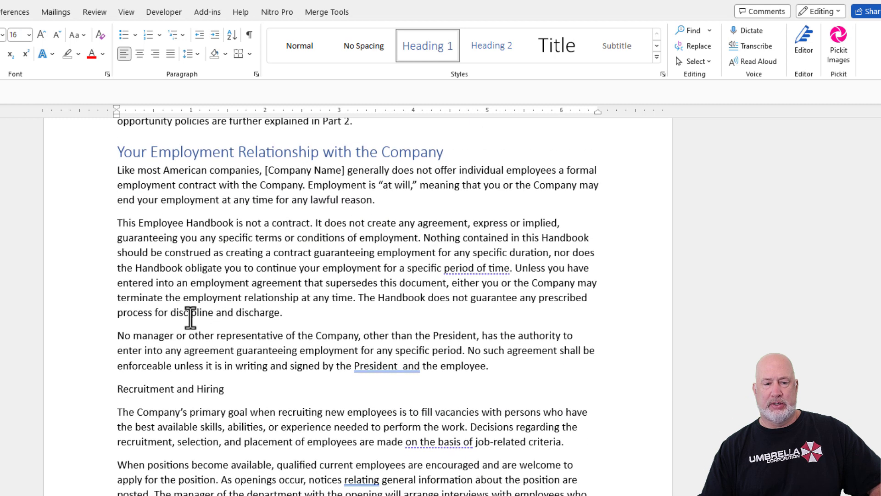
pyautogui.click(176, 389)
pyautogui.click(406, 59)
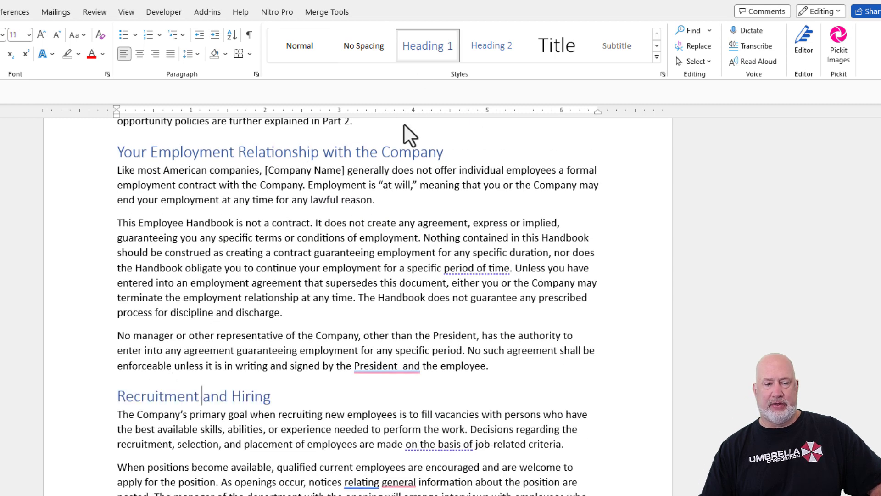
# - Remove the stray space before Employment Classifications and make it Heading 1
pyautogui.scroll(-3, 304, 280)
pyautogui.click(189, 380)
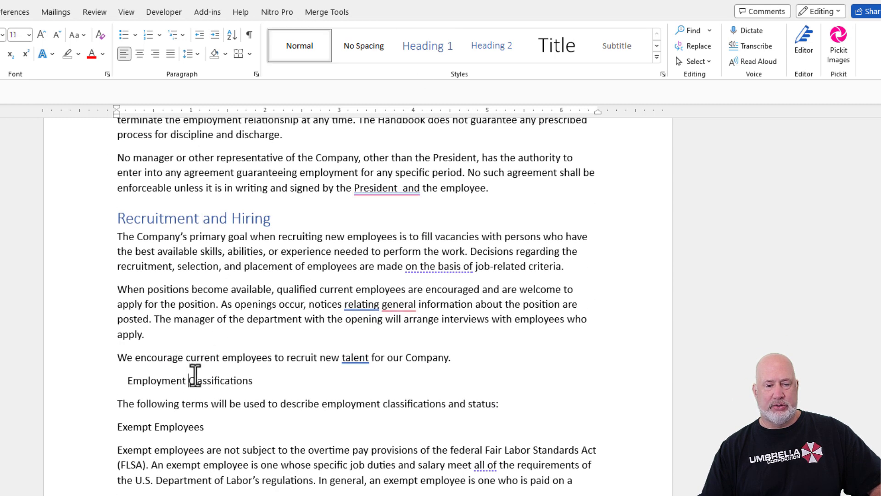
pyautogui.click(127, 381)
pyautogui.press('BackSpace')
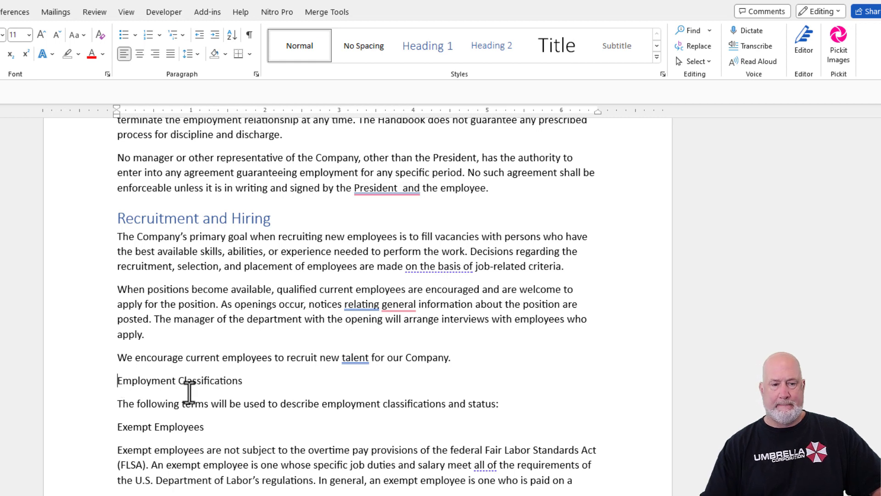
pyautogui.click(443, 54)
# - Apply Heading 2 to Exempt Employees and Non-Exempt Employees
pyautogui.click(201, 430)
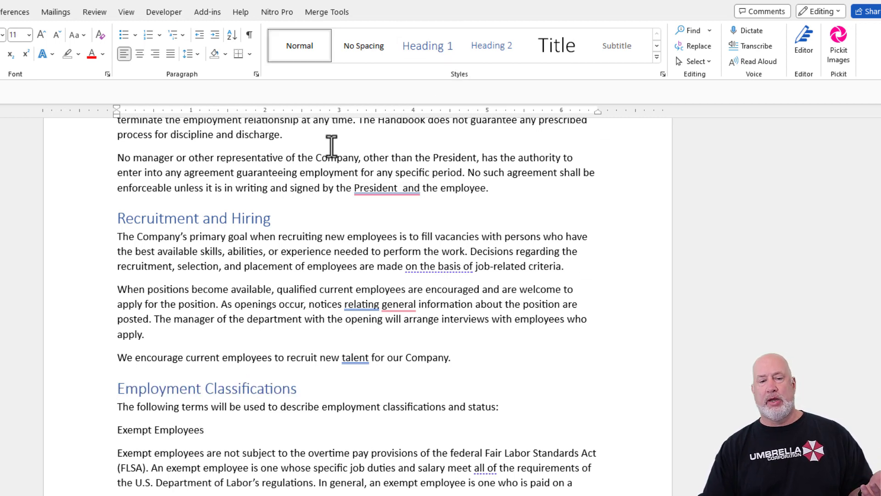
pyautogui.click(488, 57)
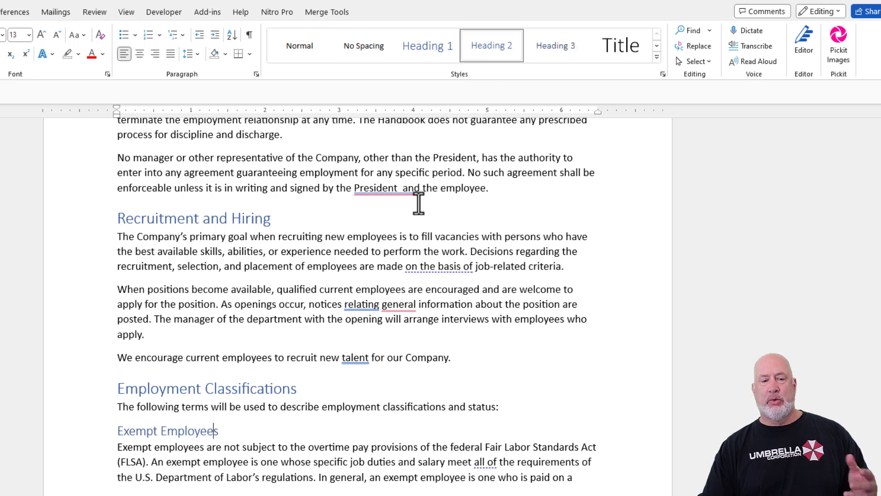
pyautogui.scroll(-7, 403, 225)
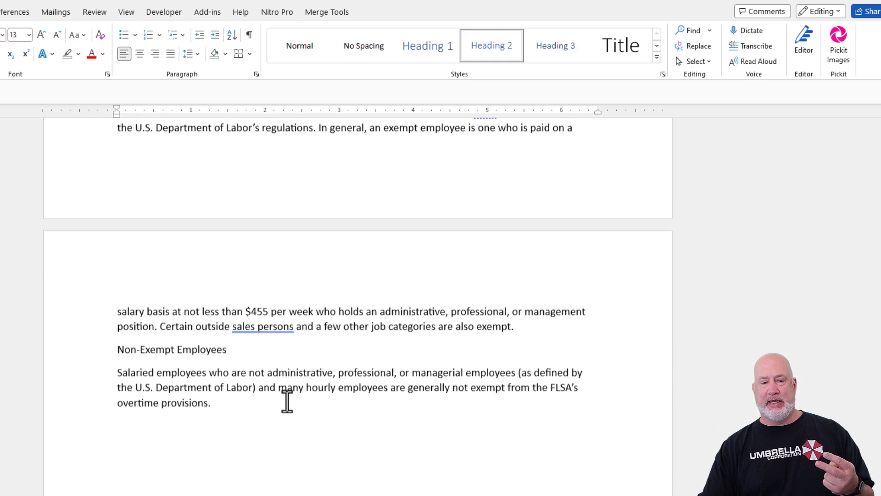
pyautogui.click(196, 345)
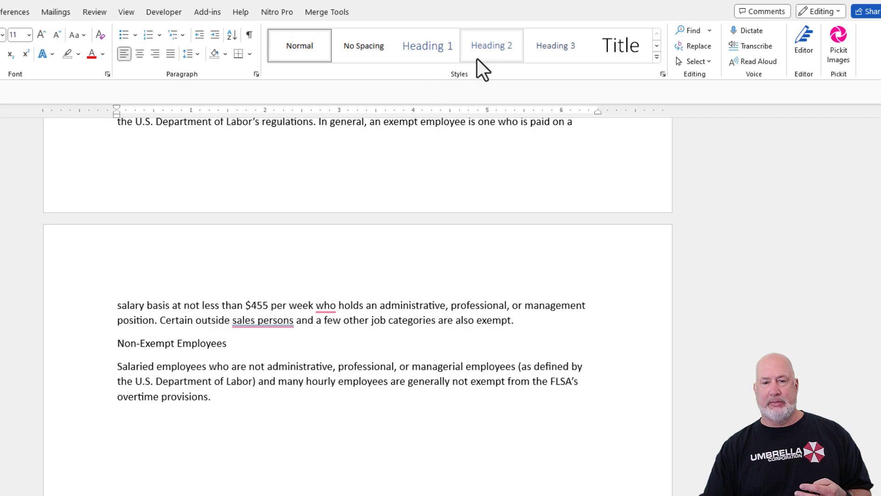
pyautogui.click(497, 57)
pyautogui.scroll(14, 289, 363)
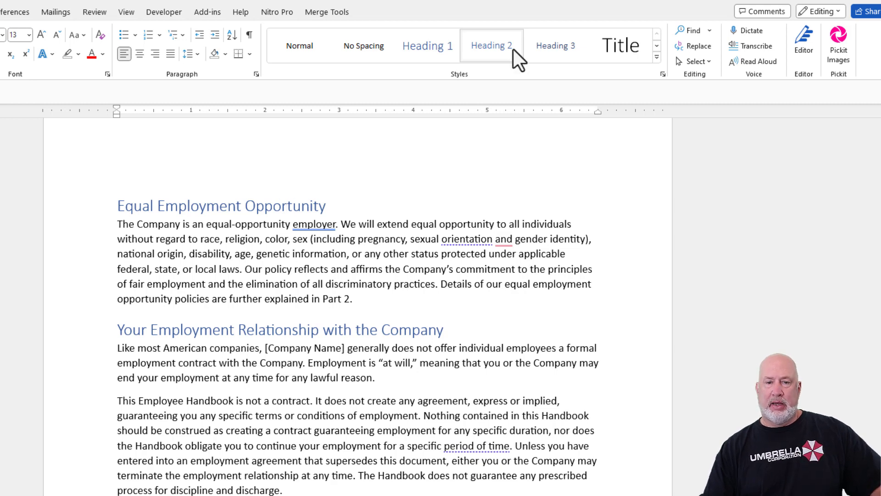
# - Modify the Heading 1 style's paragraph settings to turn on Page break before
pyautogui.click(436, 49)
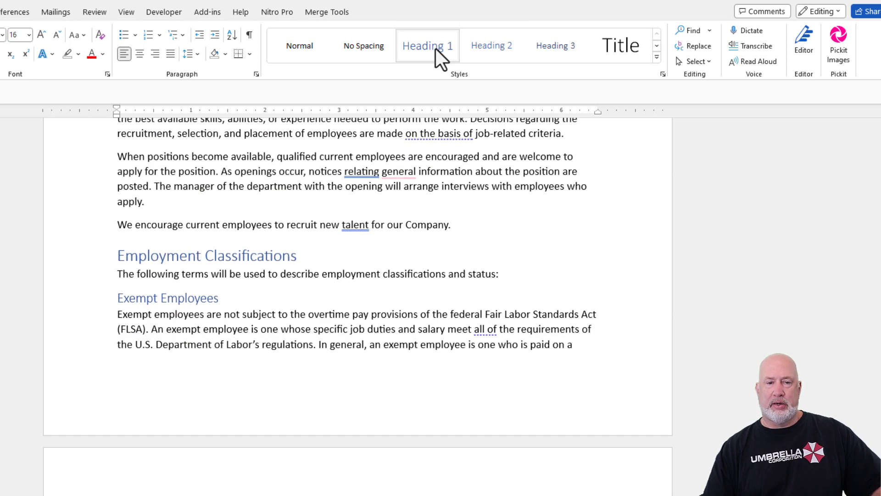
pyautogui.rightClick(434, 48)
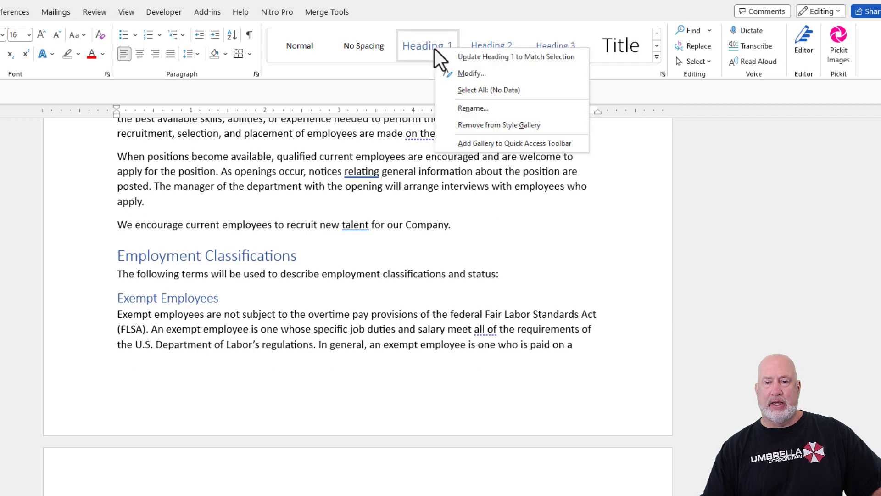
pyautogui.click(463, 73)
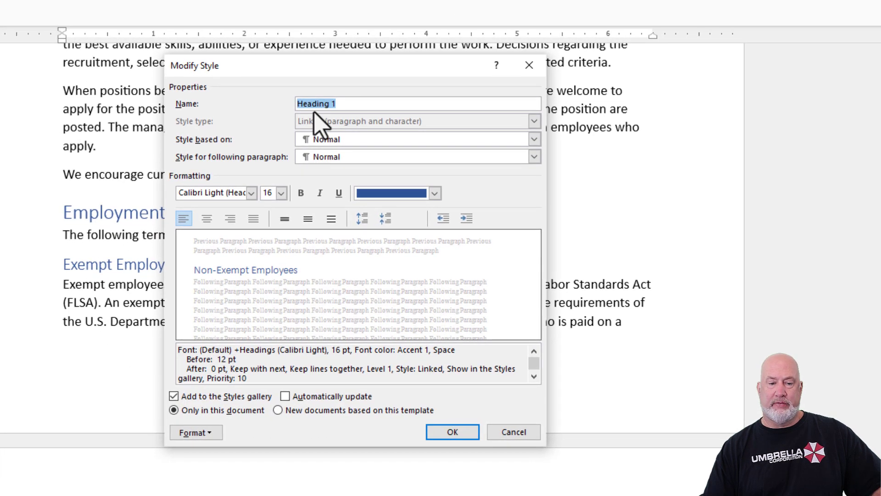
pyautogui.click(202, 432)
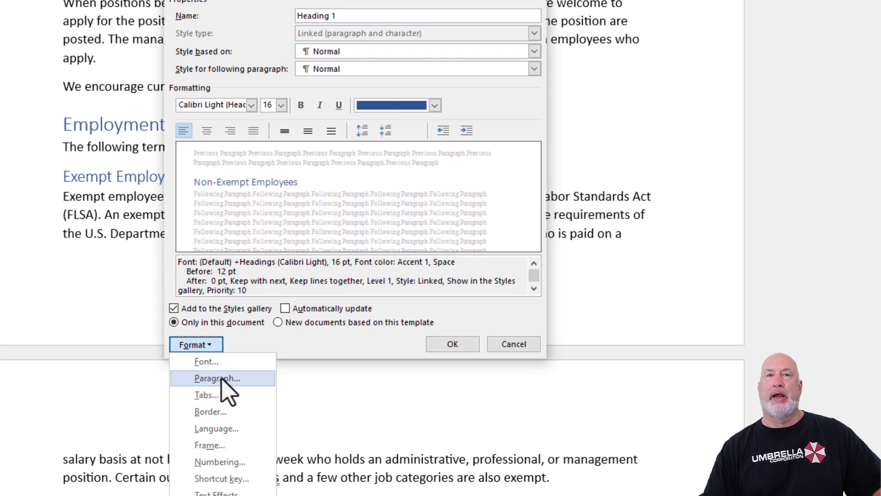
pyautogui.click(219, 378)
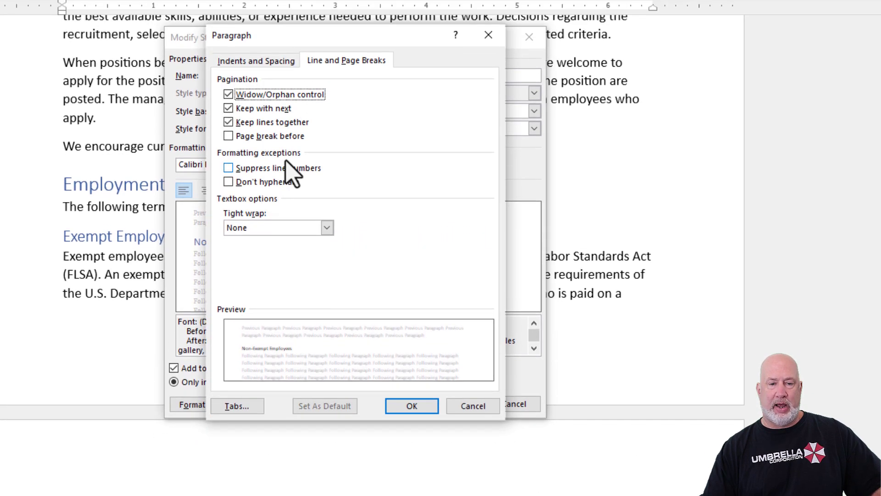
pyautogui.click(274, 91)
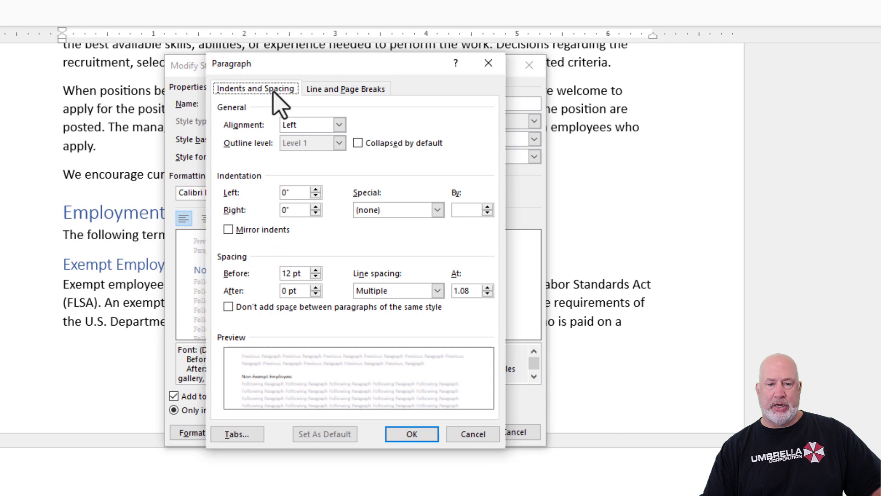
pyautogui.click(337, 92)
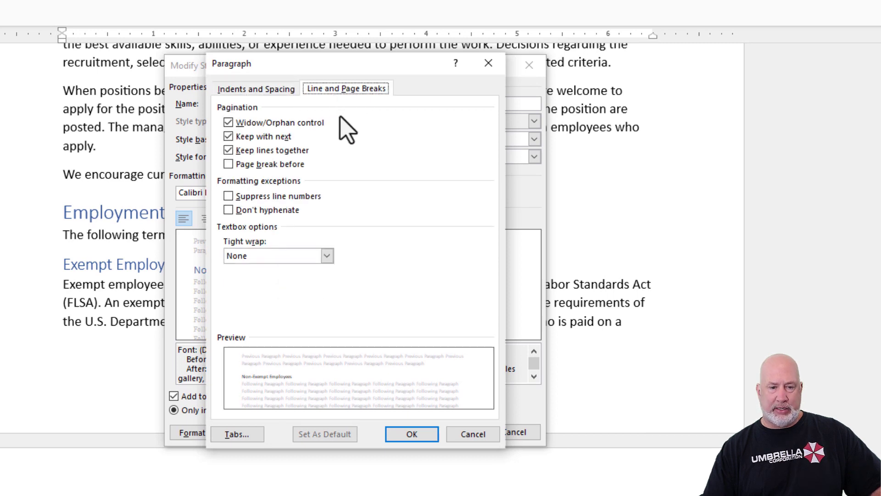
pyautogui.click(229, 166)
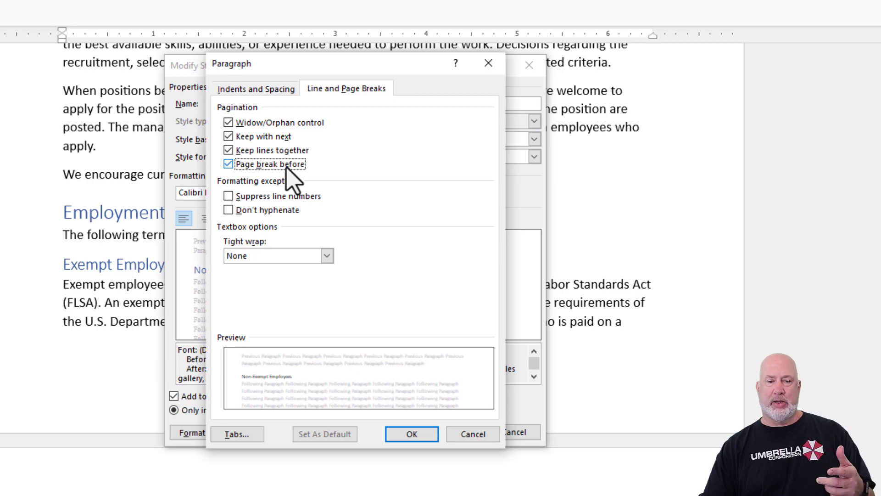
pyautogui.click(413, 435)
# - Save the modified Heading 1 style and review the reflowed pages
pyautogui.click(453, 432)
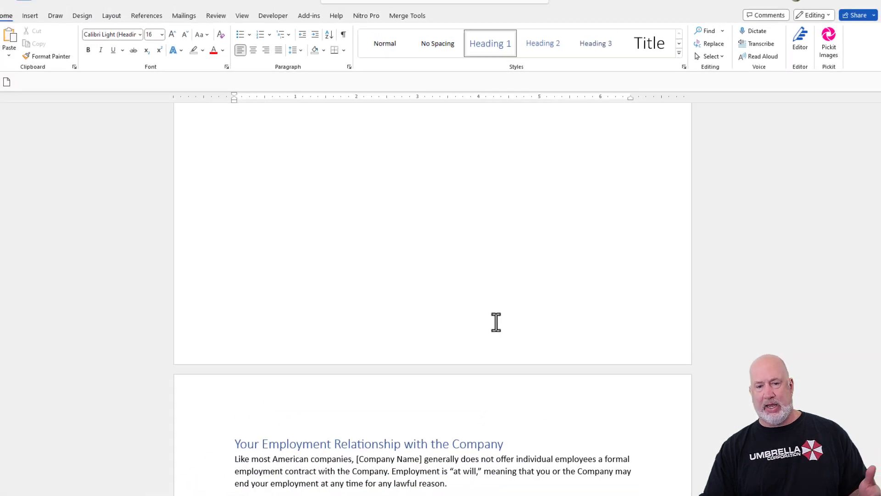
pyautogui.scroll(10, 505, 289)
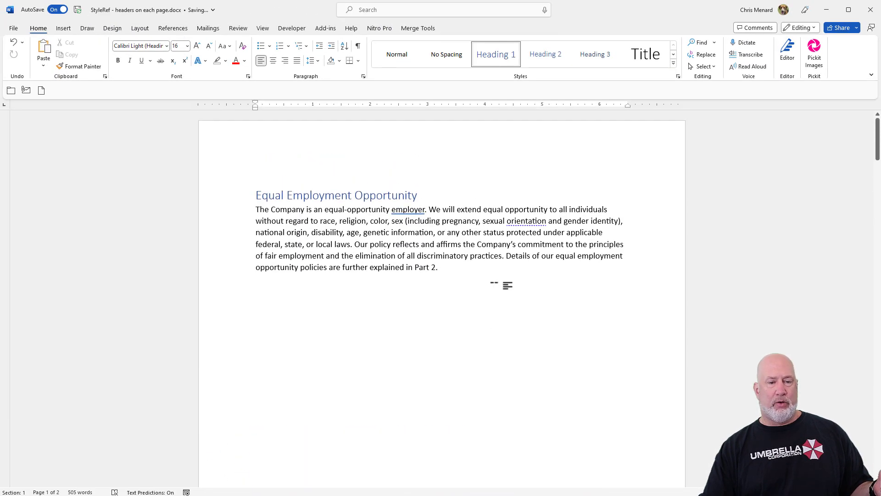
pyautogui.scroll(-15, 522, 303)
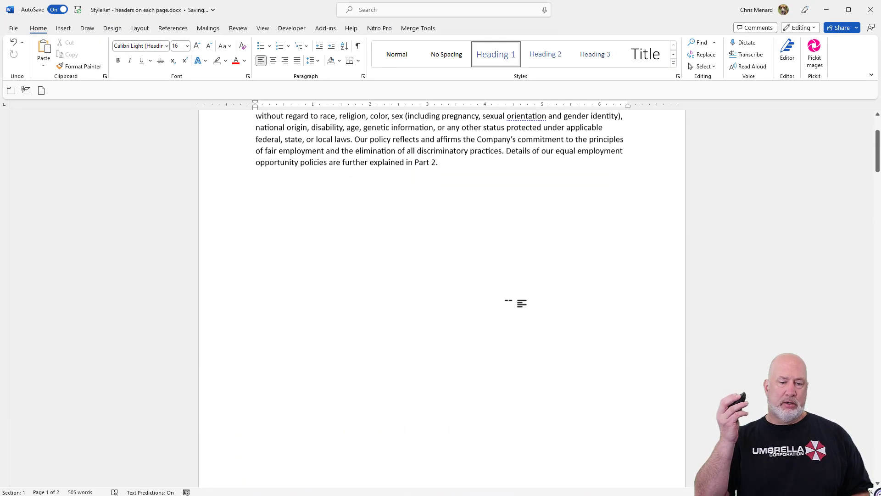
pyautogui.scroll(-10, 514, 305)
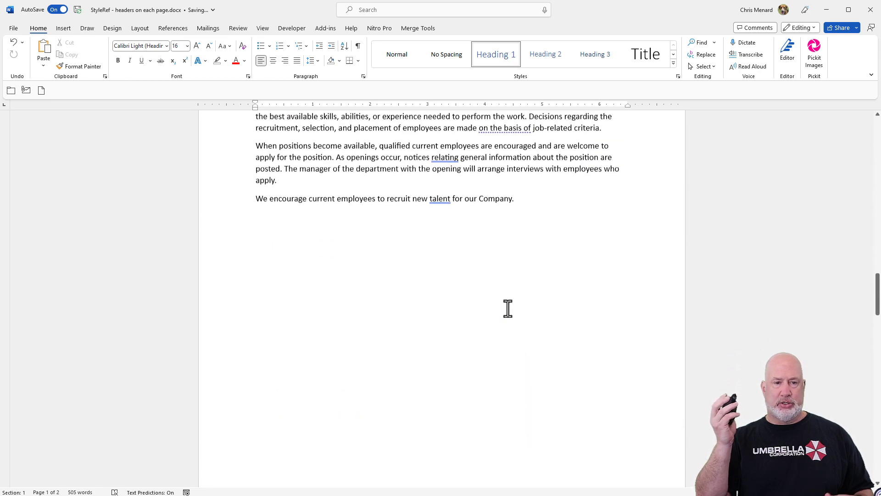
pyautogui.scroll(-15, 508, 307)
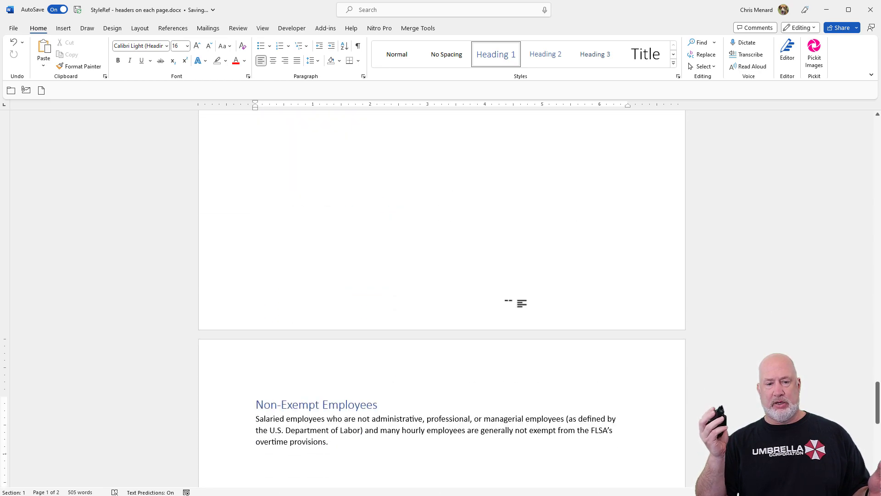
pyautogui.scroll(12, 515, 303)
pyautogui.scroll(8, 515, 302)
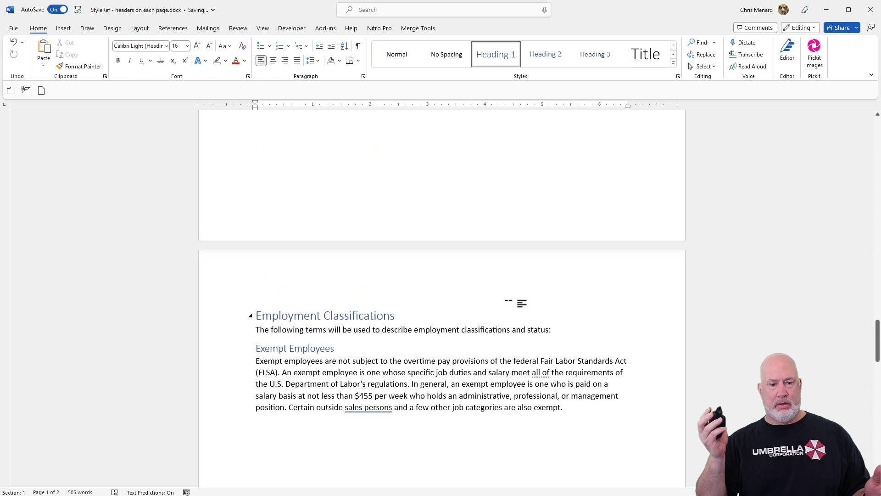
pyautogui.scroll(-15, 514, 303)
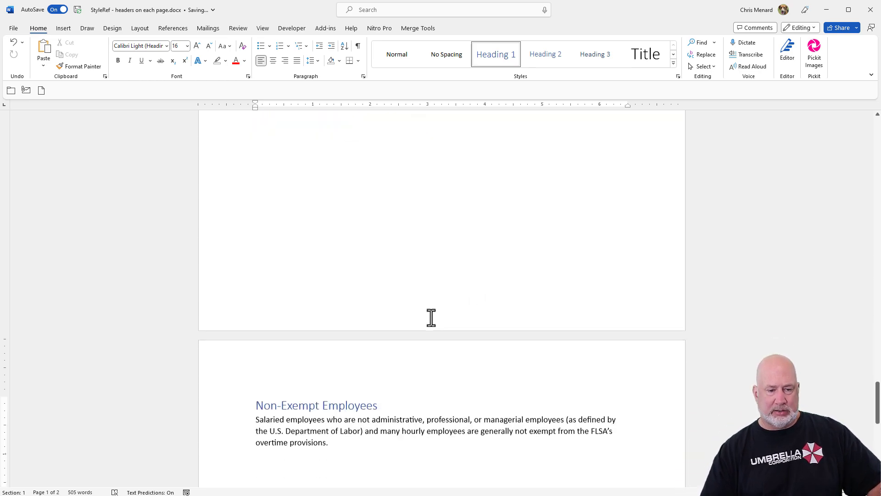
# - Reapply Heading 2 to Non-Exempt Employees and return to page 1
pyautogui.click(328, 404)
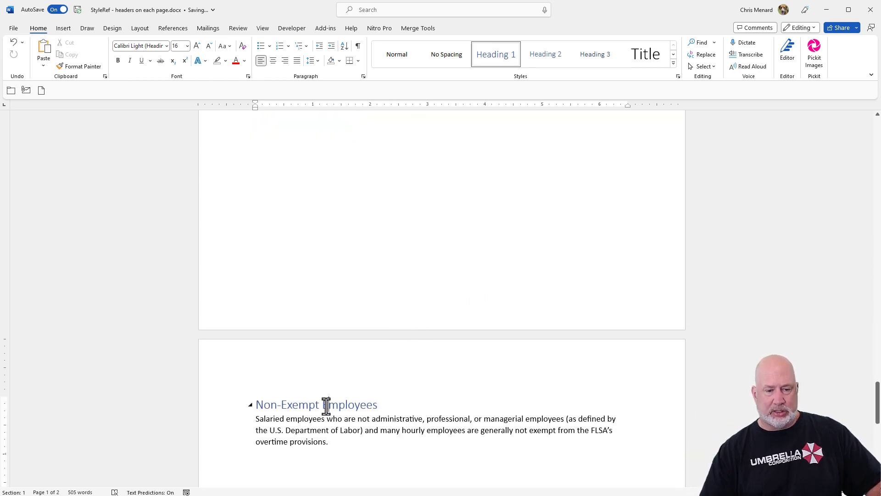
pyautogui.click(548, 62)
pyautogui.scroll(6, 486, 205)
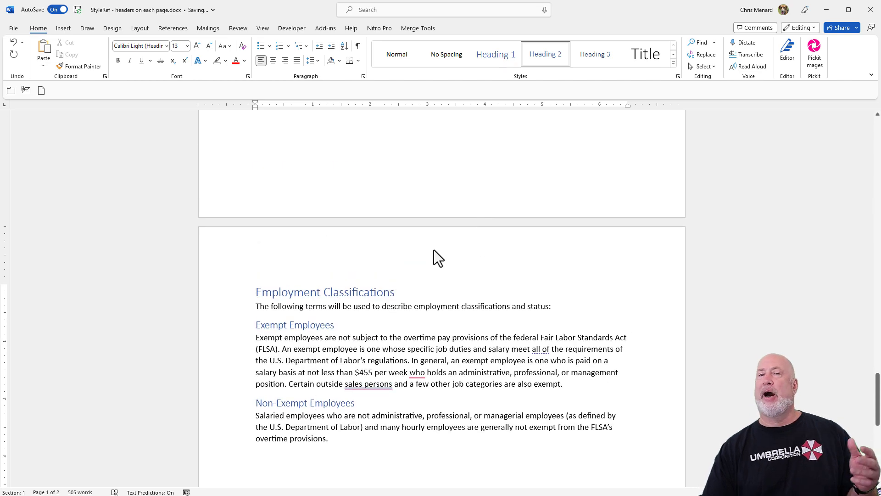
pyautogui.scroll(20, 393, 307)
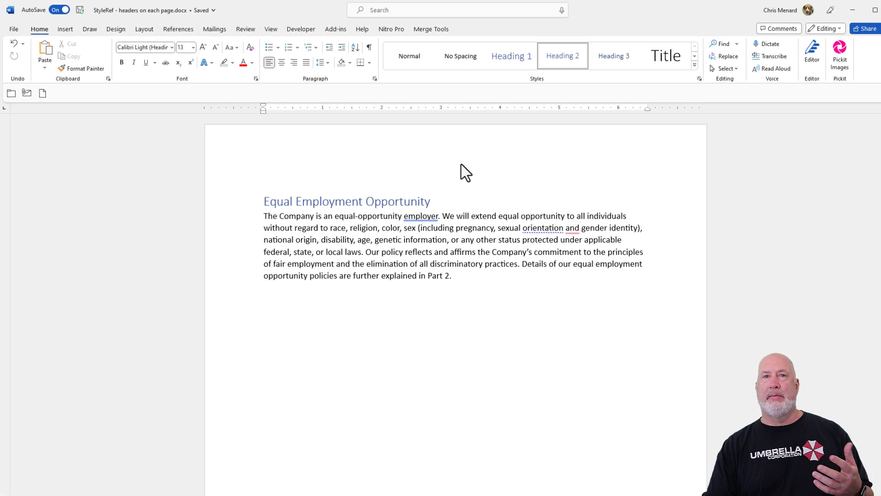
# - Open the first page's header for editing and bring up the Field dialog from Quick Parts
pyautogui.doubleClick(567, 220)
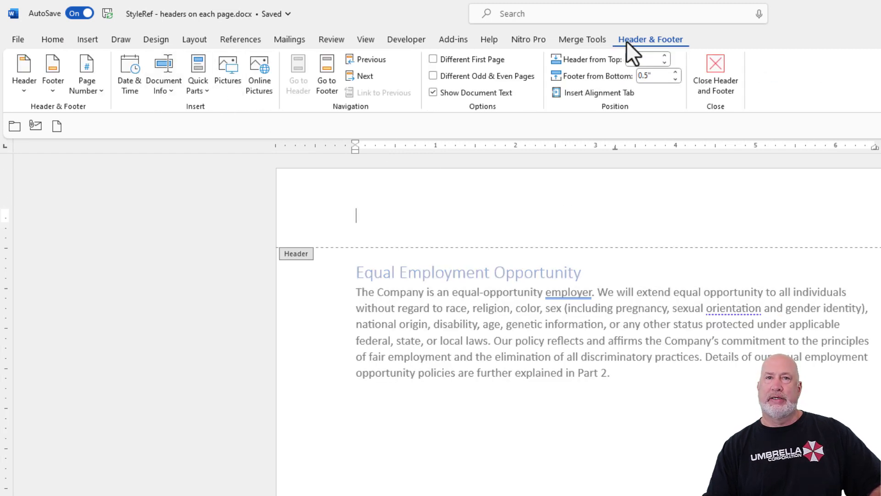
pyautogui.click(201, 89)
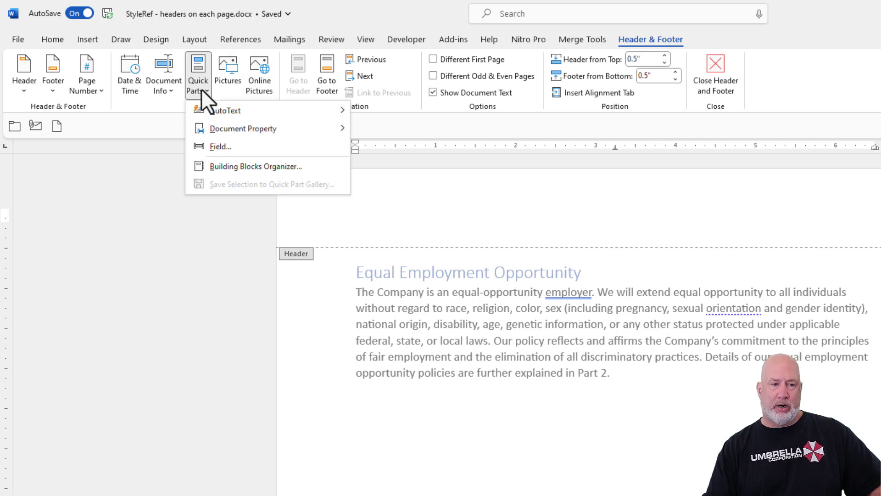
pyautogui.click(221, 148)
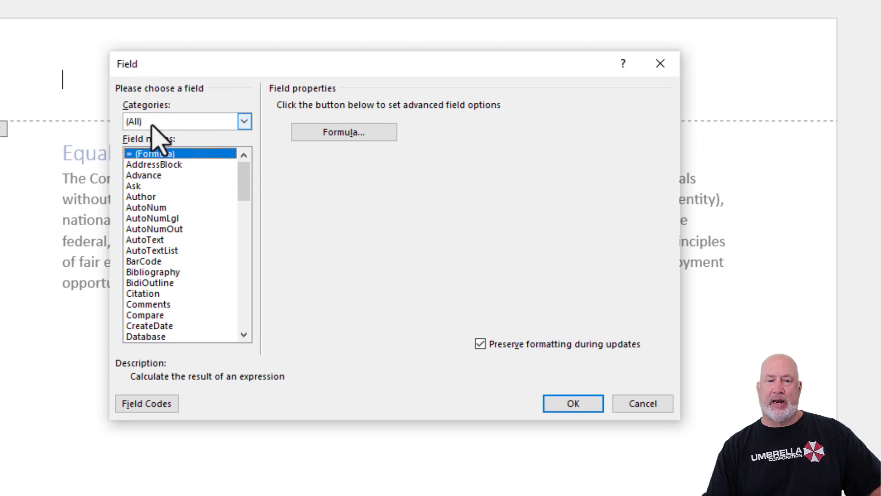
# - Insert a StyleRef field set to Heading 1, showing 'Equal Employment Opportunity' in the header
pyautogui.moveTo(241, 190); pyautogui.dragTo(240, 306)
pyautogui.click(153, 251)
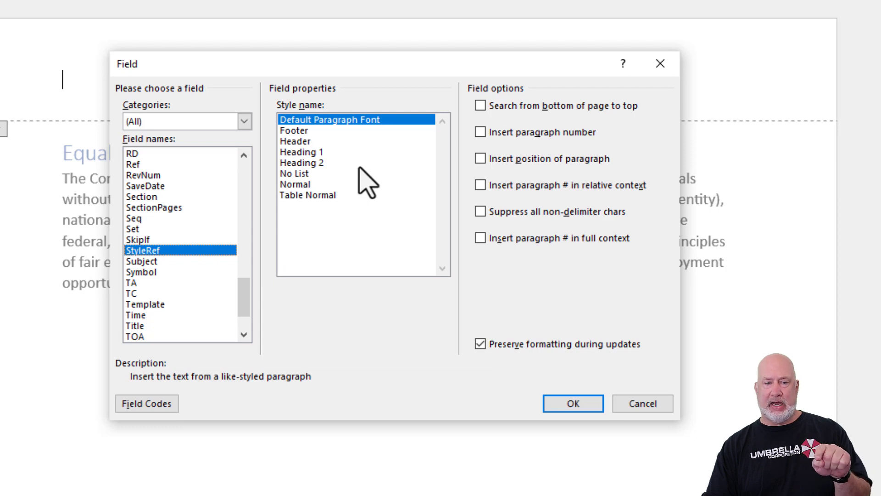
pyautogui.click(310, 153)
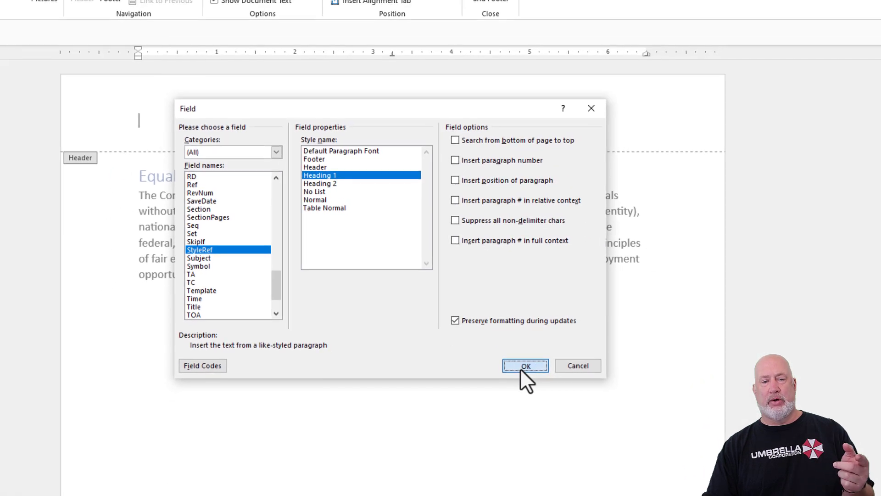
pyautogui.click(569, 409)
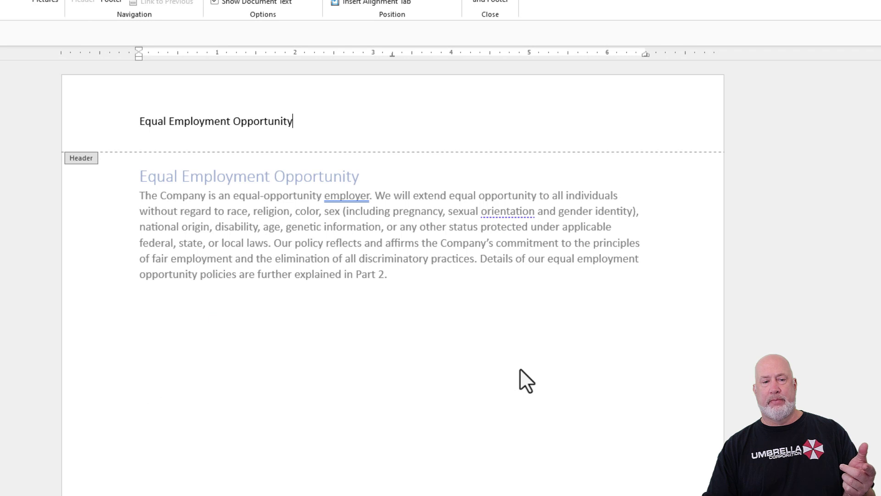
# - Centre the 'Equal Employment Opportunity' header line with Ctrl+E and close the header
pyautogui.click(91, 133)
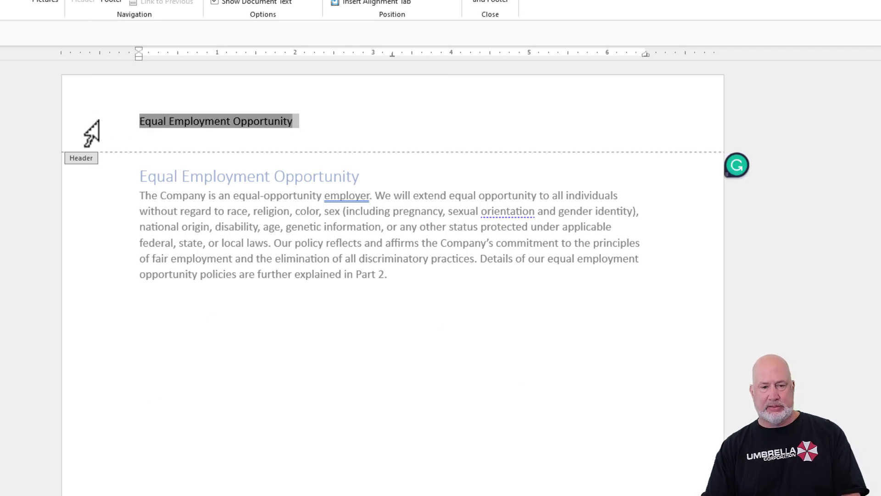
pyautogui.hotkey('ctrl', 'e')
pyautogui.click(493, 120)
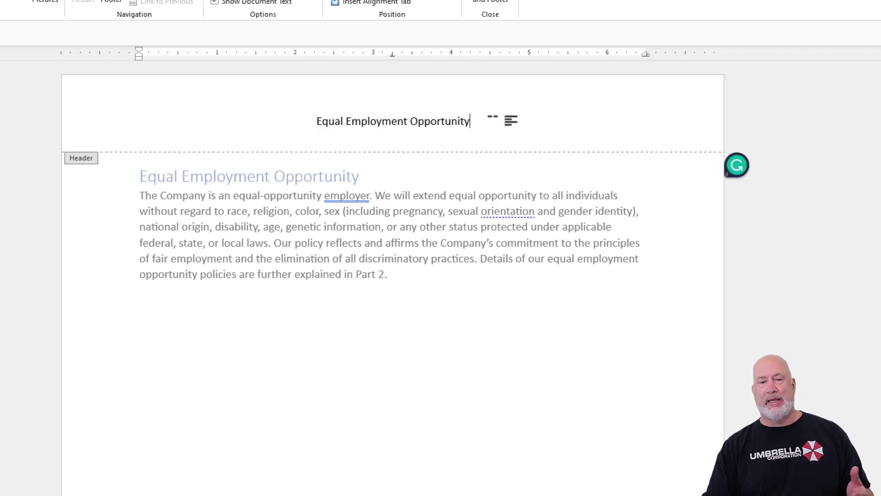
pyautogui.doubleClick(463, 182)
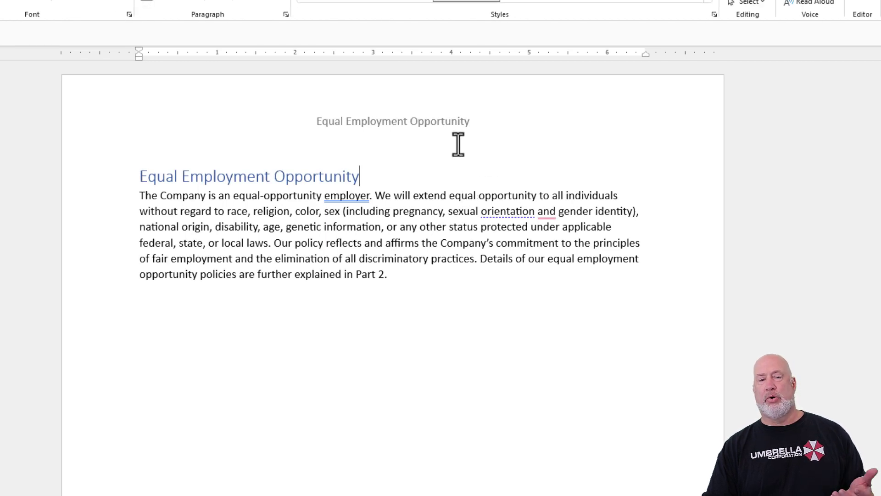
# - Check that each page's header shows its own section title
pyautogui.scroll(-15, 458, 144)
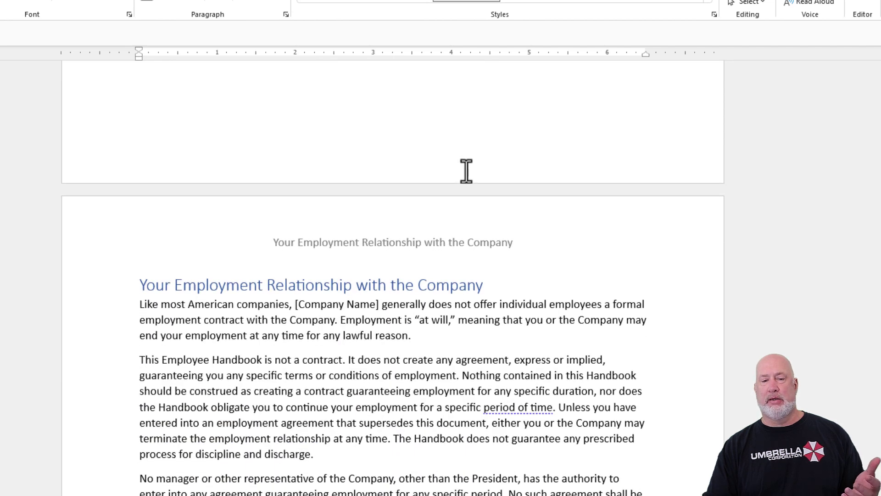
pyautogui.scroll(-20, 466, 171)
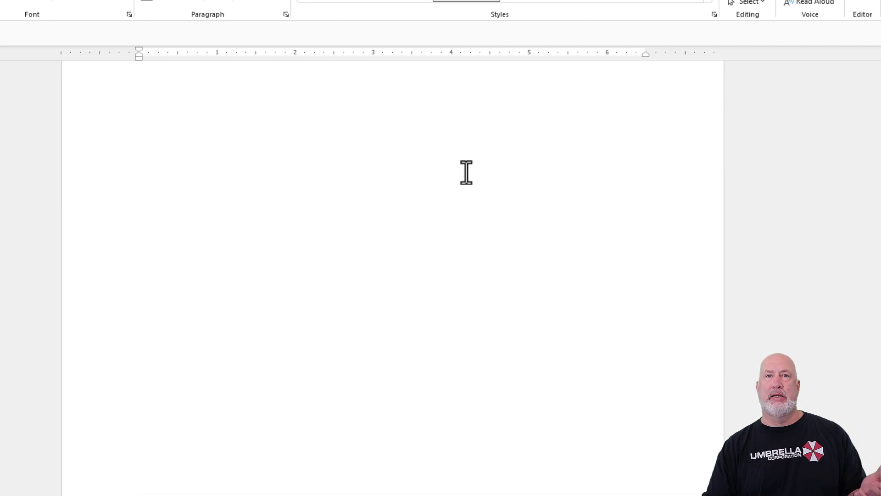
pyautogui.scroll(4, 467, 170)
pyautogui.scroll(-20, 467, 168)
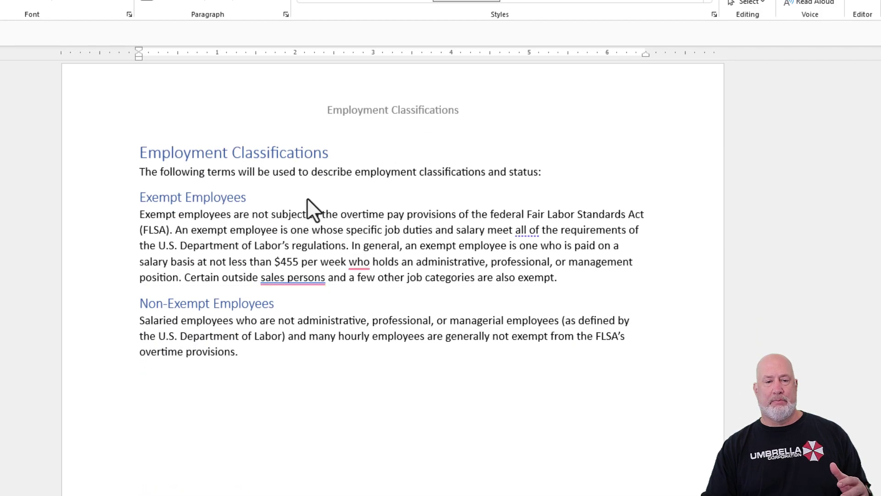
pyautogui.scroll(-5, 400, 174)
pyautogui.scroll(20, 403, 178)
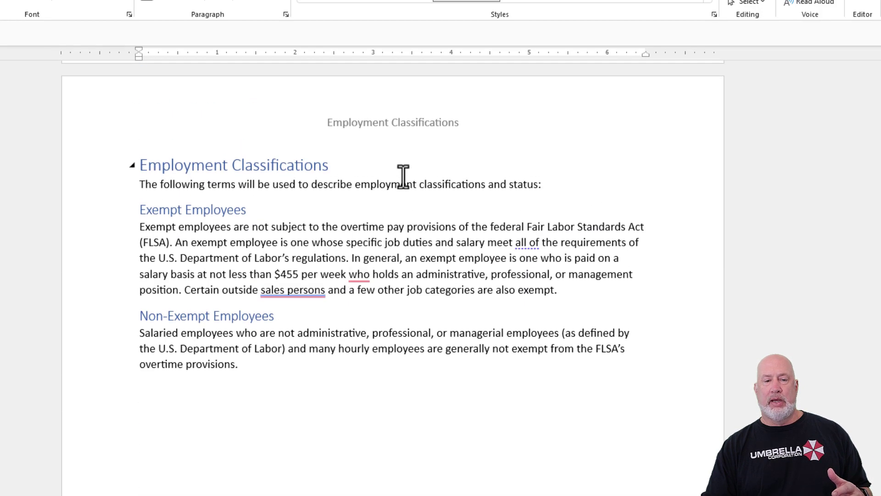
pyautogui.scroll(-5, 404, 178)
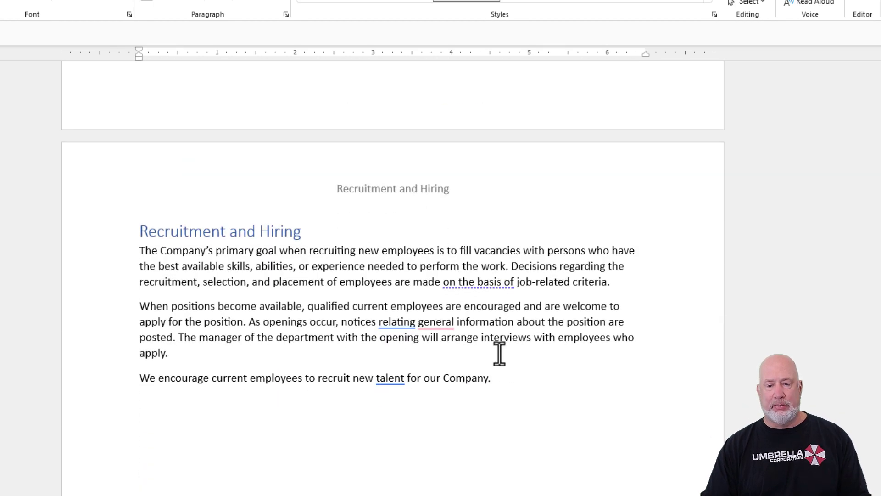
# - Insert a page break after the last Recruitment and Hiring sentence
pyautogui.click(508, 379)
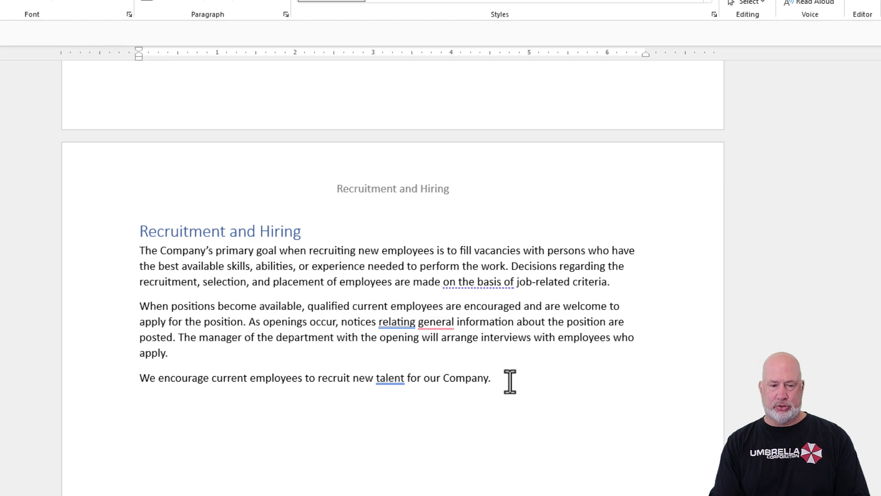
pyautogui.hotkey('ctrl', 'Return')
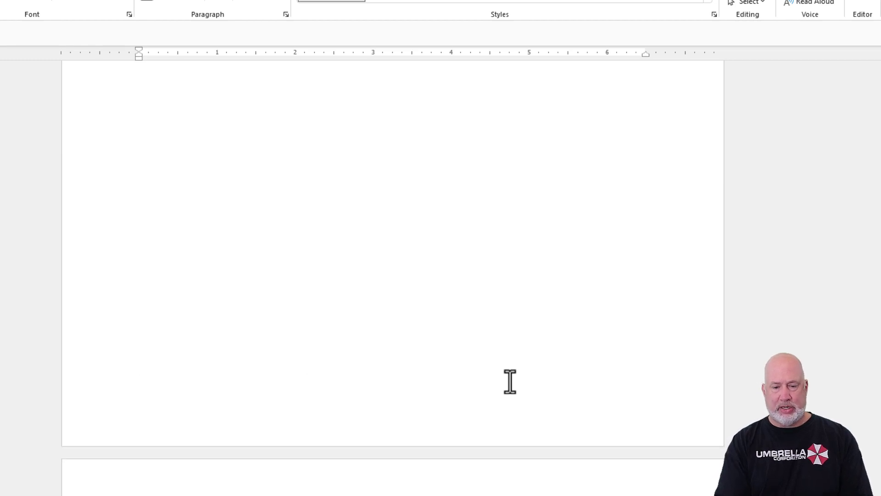
pyautogui.scroll(-10, 531, 252)
pyautogui.scroll(8, 525, 239)
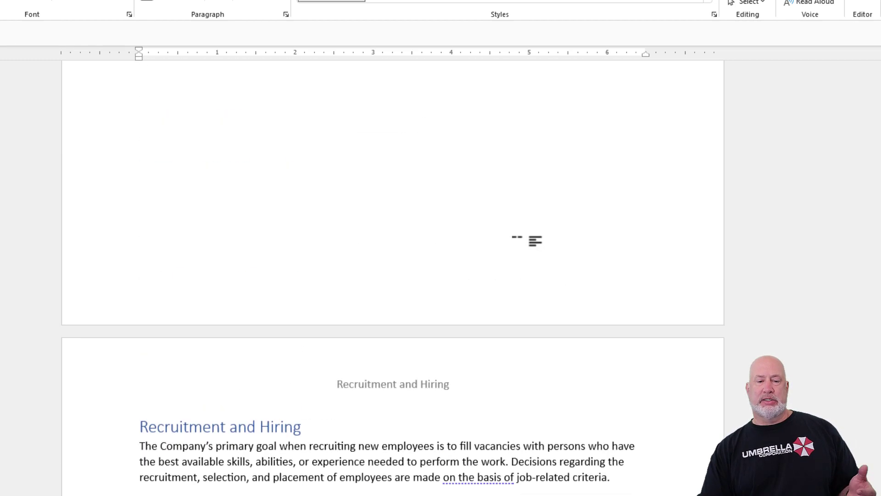
pyautogui.scroll(-4, 441, 379)
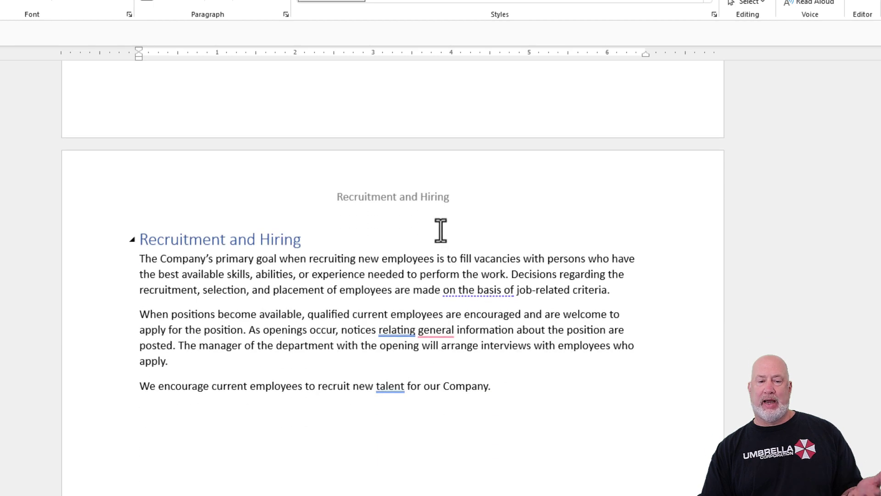
pyautogui.scroll(-16, 440, 230)
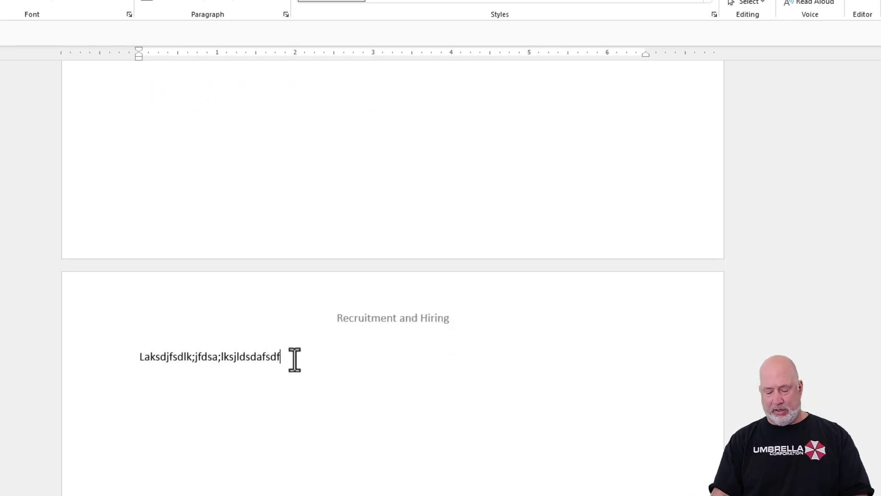
# - Add the placeholder line 'Saldjfldskjds;ljfdsasdfds' followed by empty lines
pyautogui.press('Return')
pyautogui.write('Saldjfldskjds;ljfdsasdfds')
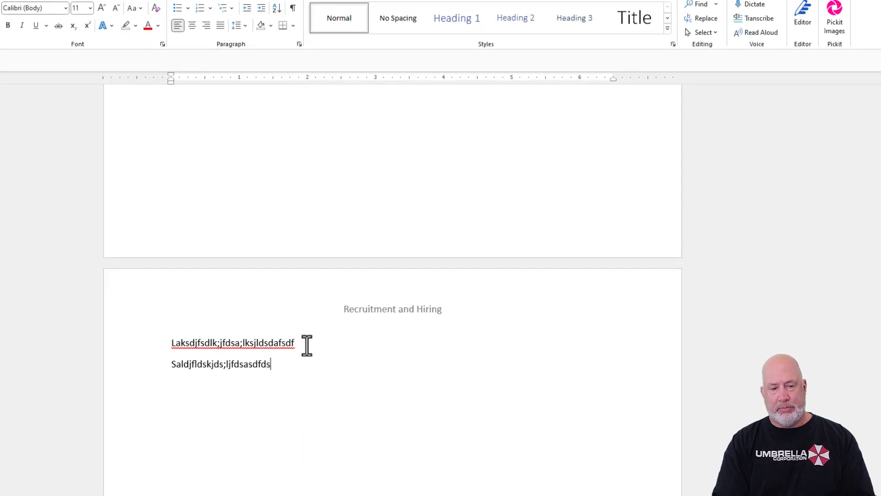
pyautogui.press('Return')
pyautogui.press('Return')
pyautogui.press('Return')
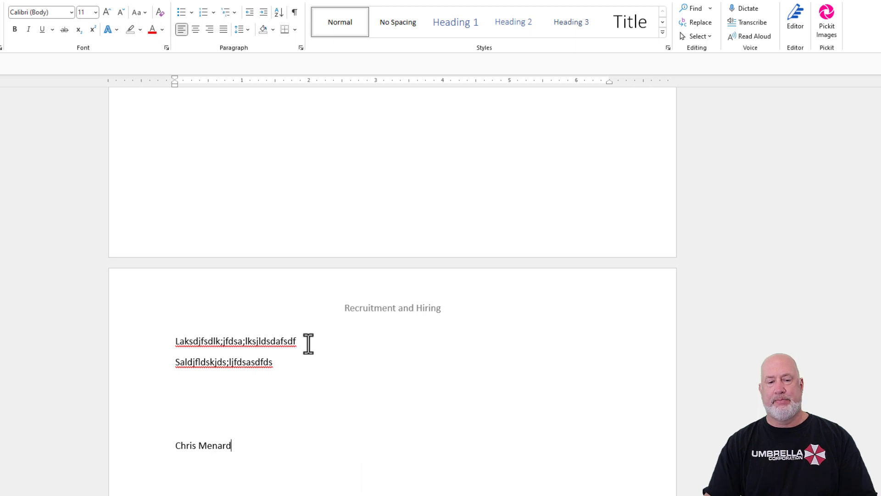
# - Apply Heading 1 to the new line and check that the header shows it
pyautogui.click(456, 23)
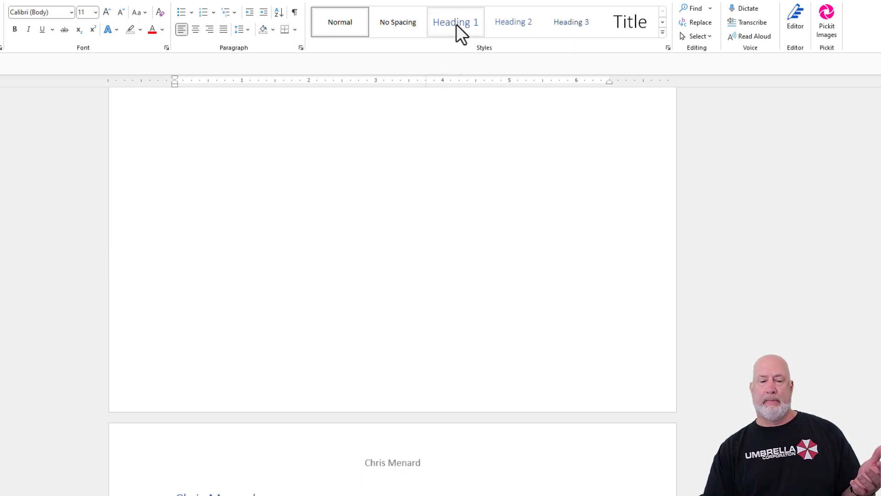
pyautogui.click(456, 24)
pyautogui.scroll(-5, 426, 182)
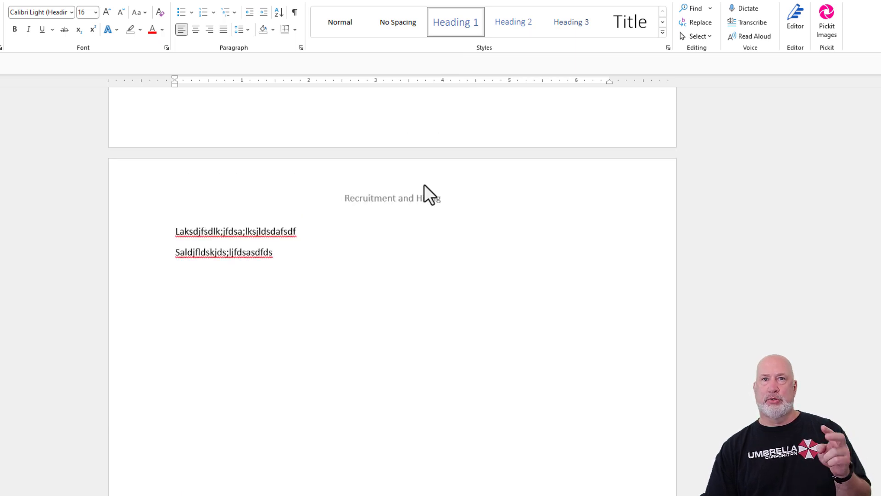
pyautogui.scroll(-4, 429, 240)
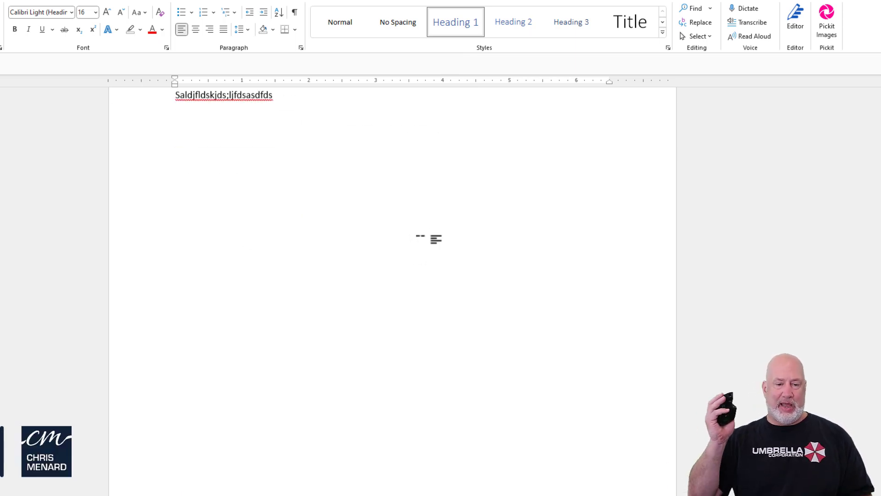
pyautogui.scroll(-10, 429, 239)
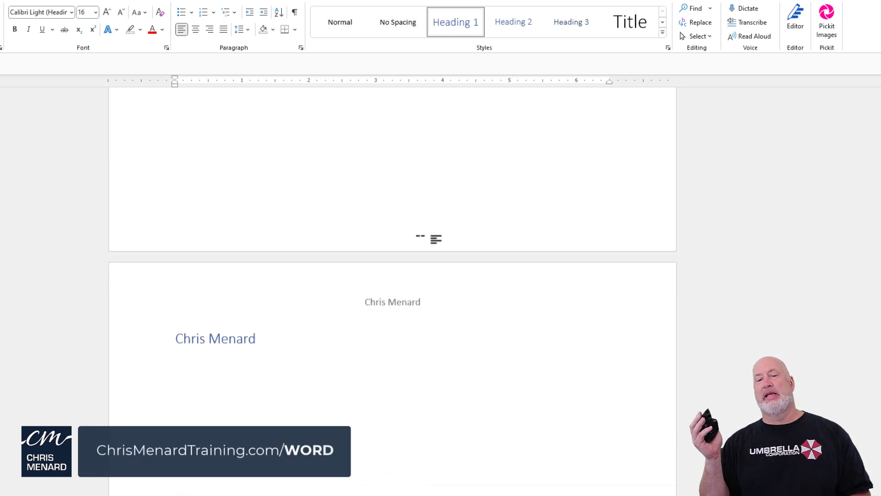